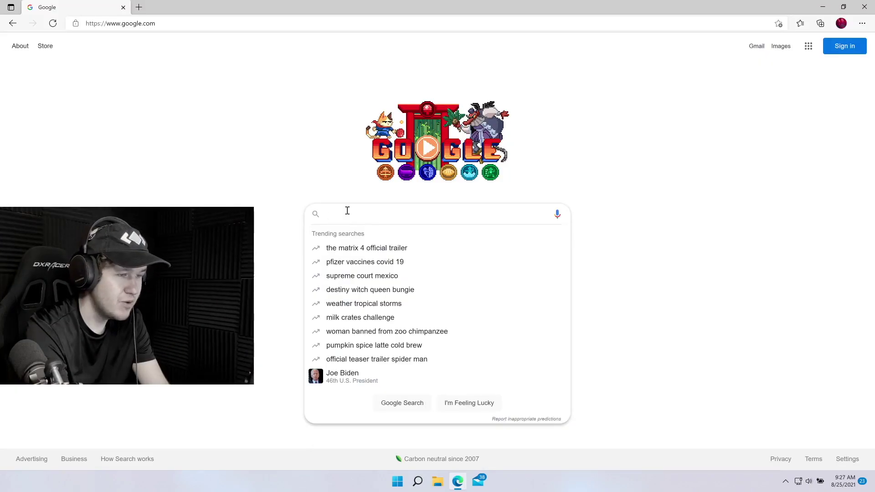
Search Google for 'Lively Wallpaper'
text(Lively Wap)
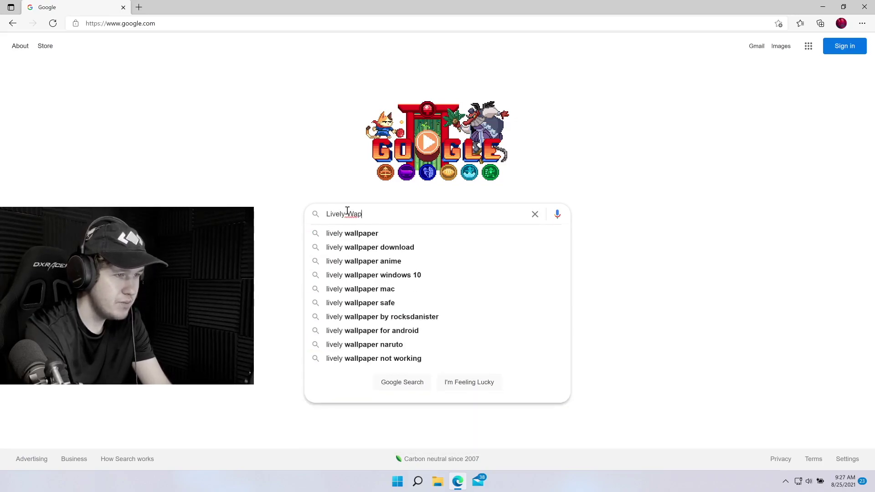
key(BackSpace)
text(llpaper)
key(Return)
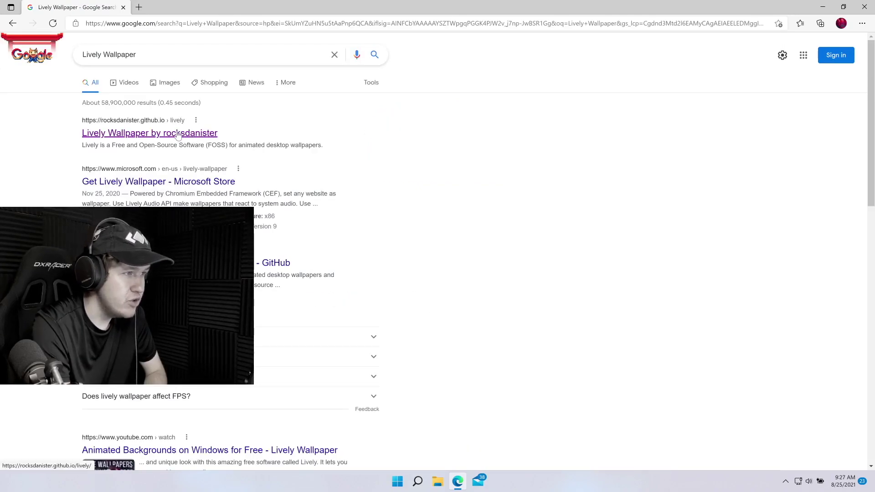
Visit the rocksdanister Lively Wallpaper site's download section, then minimize Edge to the desktop
click(173, 134)
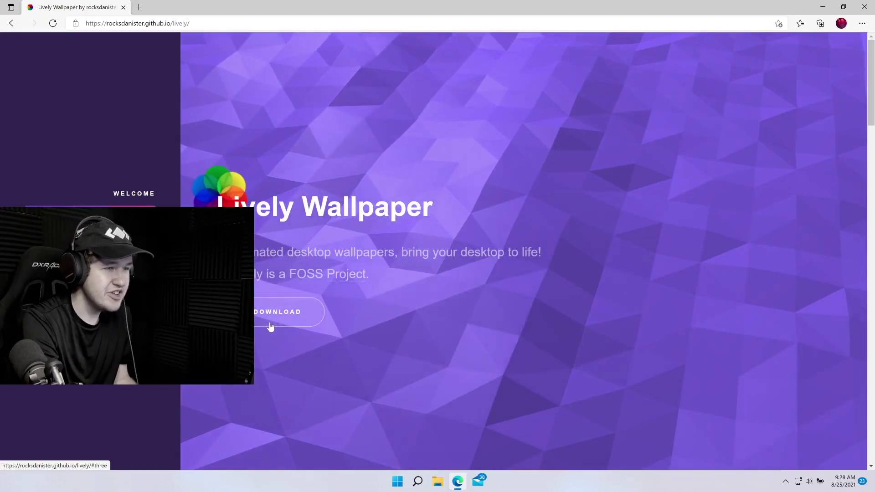
click(270, 324)
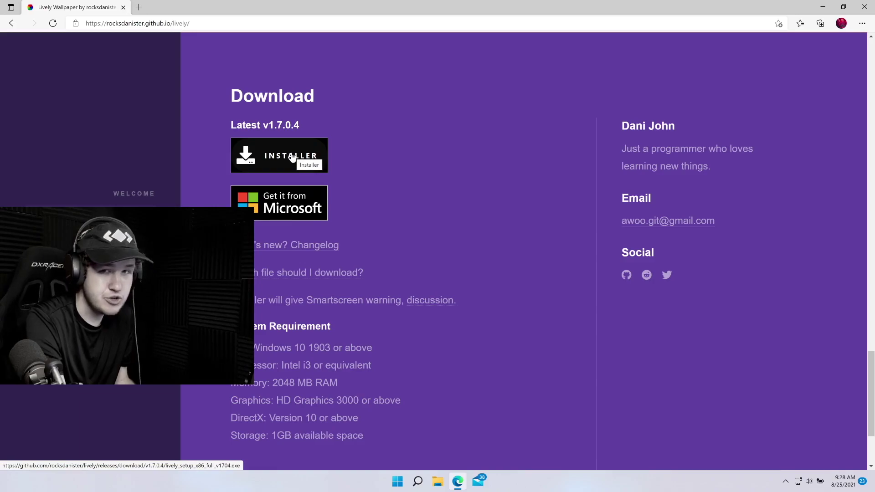
click(824, 5)
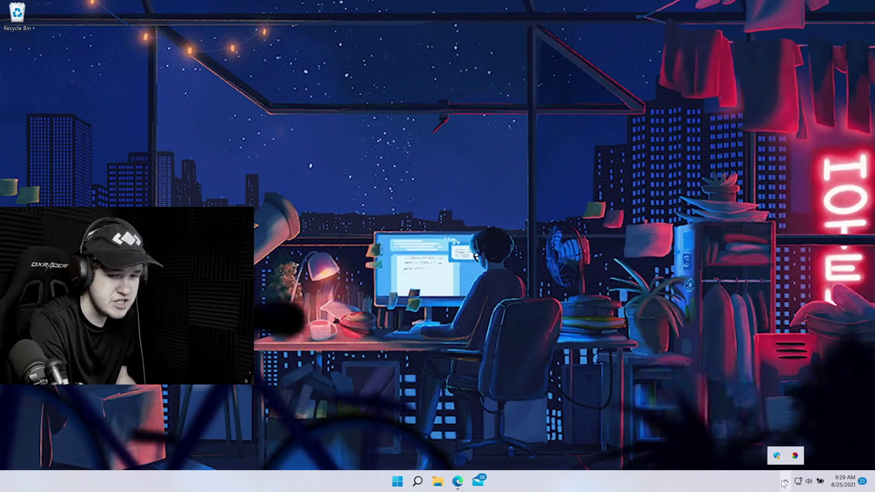
Open Lively from the tray and apply the Eternal Light sunset wallpaper
right_click(795, 457)
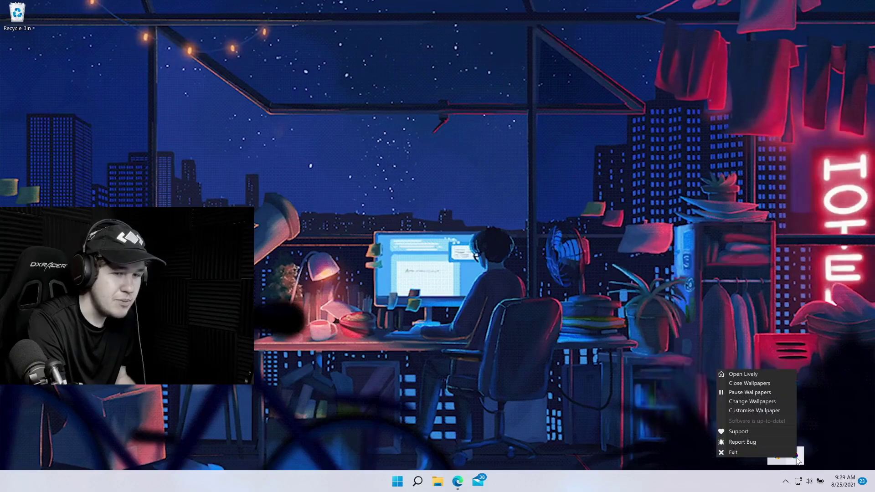
click(742, 375)
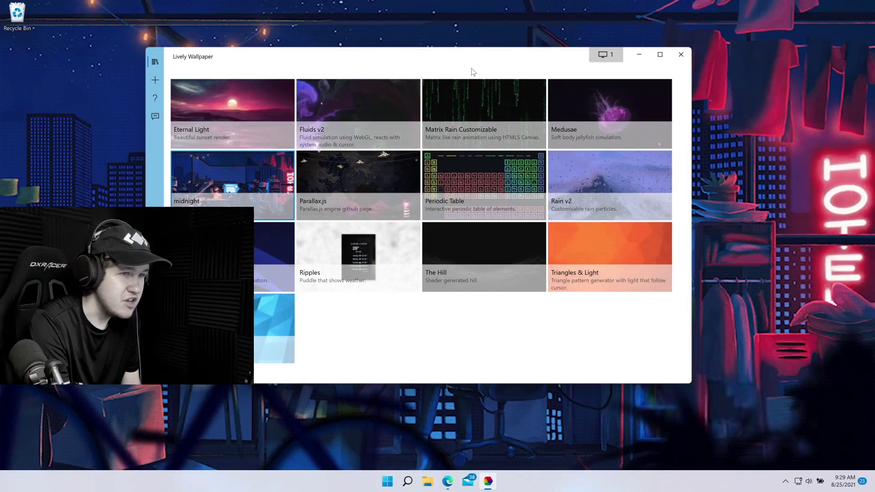
click(261, 100)
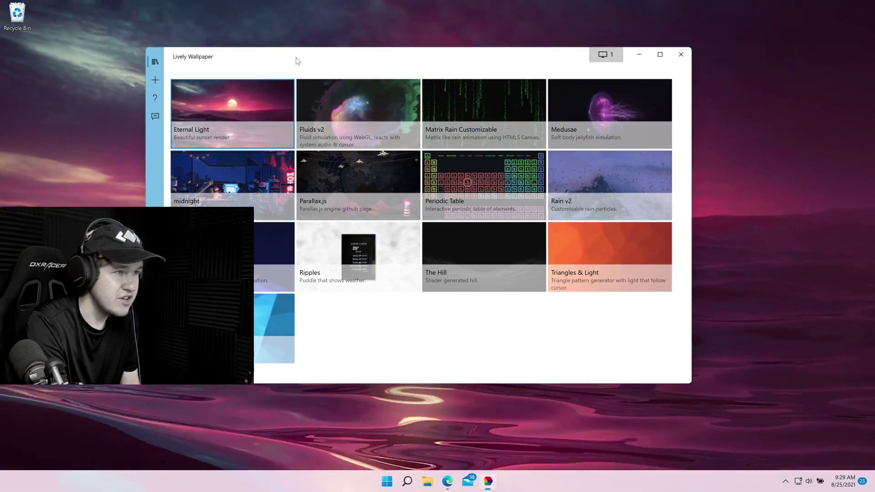
drag(297, 61, 220, 77)
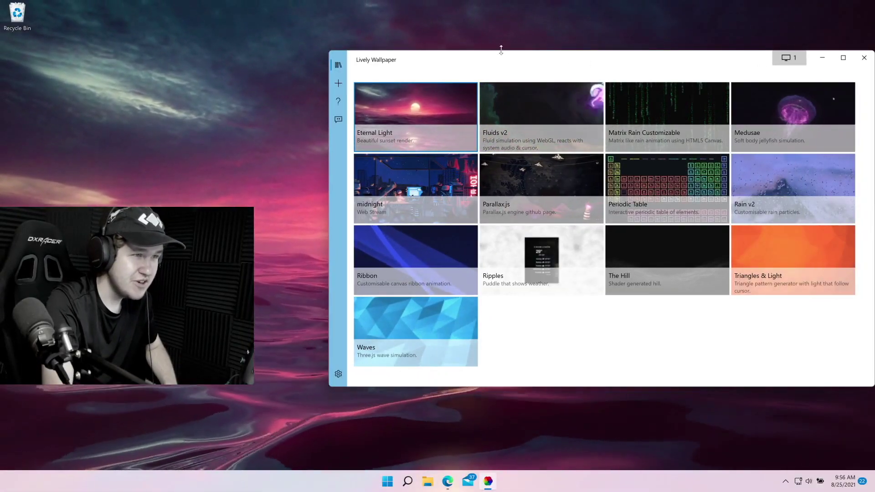
Open Lively's Add Wallpaper page and select the YouTube link in the URL field
click(339, 85)
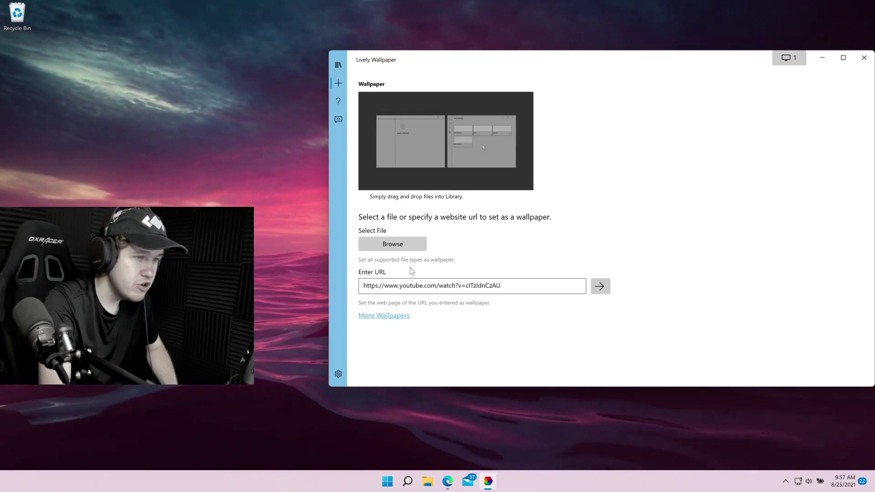
drag(442, 281, 367, 283)
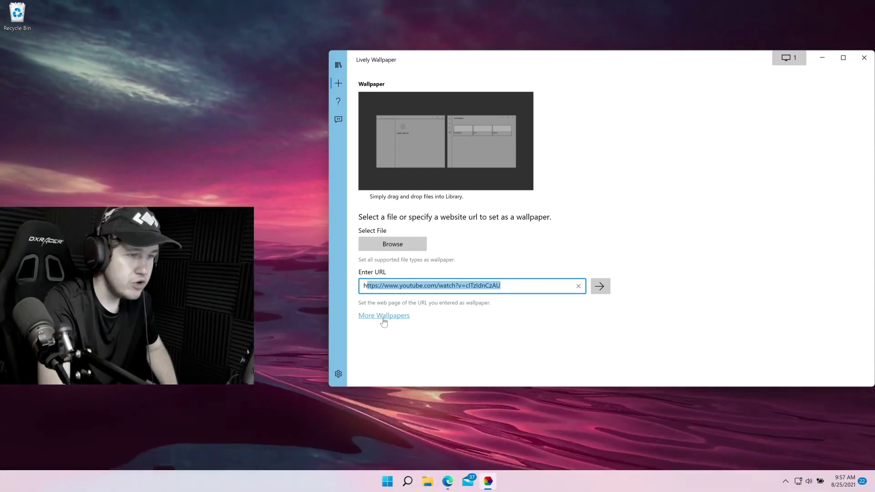
Browse wallpapers on the r/LivelyWallpaper subreddit
click(383, 316)
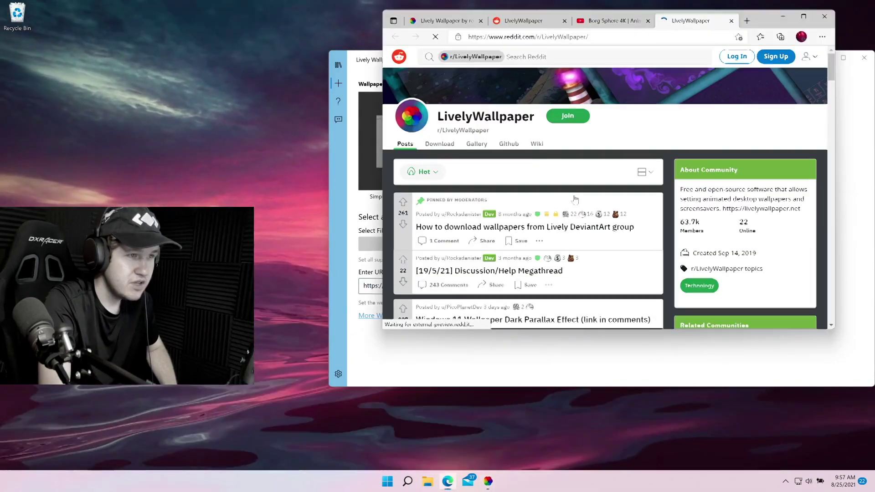
scroll(575, 200, down, 3)
scroll(574, 200, down, 1)
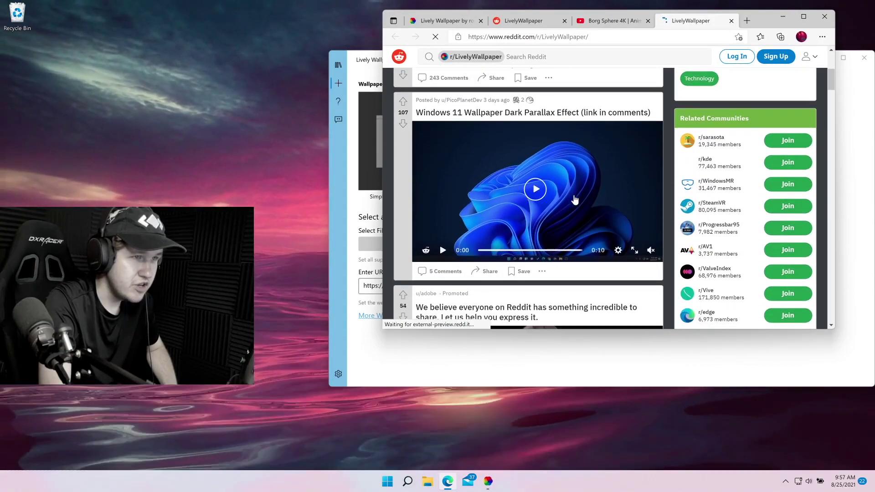
scroll(575, 200, down, 1)
scroll(575, 199, down, 2)
scroll(574, 199, down, 2)
scroll(574, 200, down, 1)
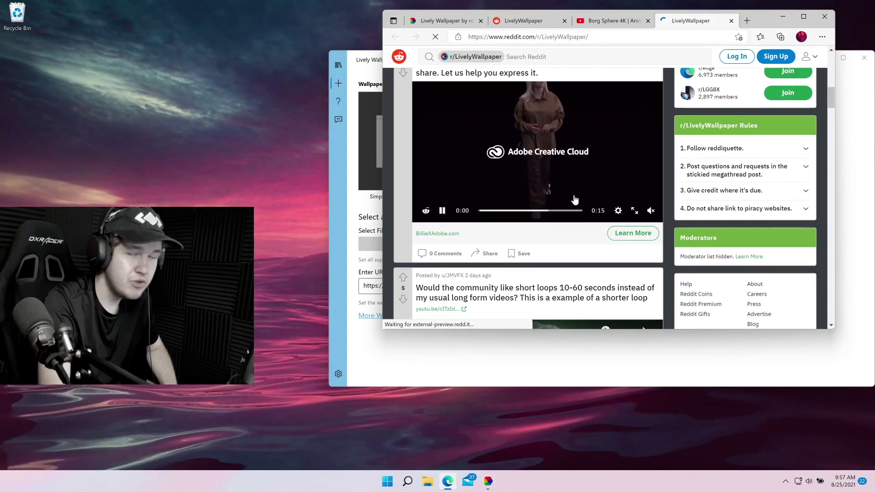
scroll(575, 199, down, 2)
scroll(574, 200, down, 1)
scroll(575, 200, down, 1)
scroll(575, 200, down, 2)
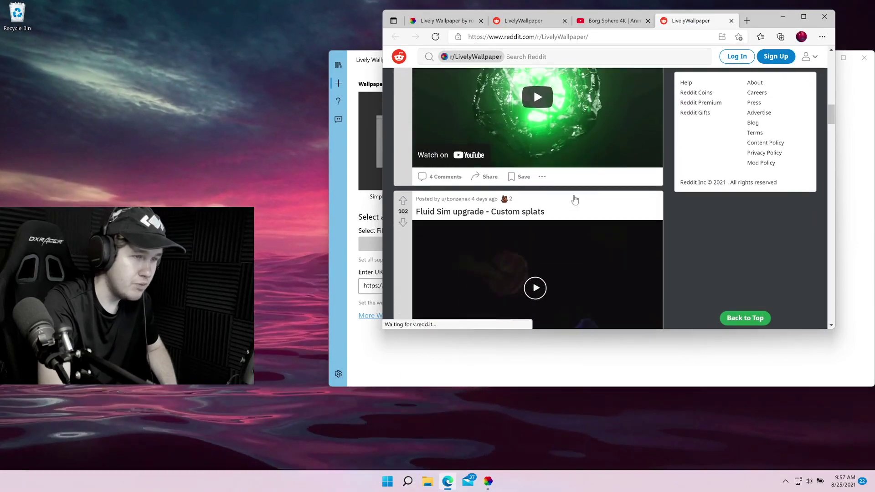
scroll(575, 200, down, 2)
scroll(574, 199, down, 2)
scroll(574, 200, up, 8)
scroll(575, 199, up, 5)
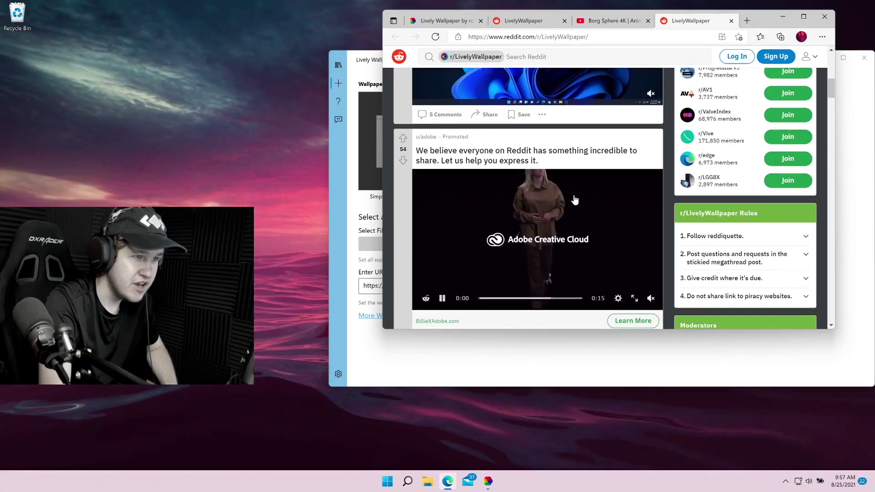
scroll(575, 200, up, 5)
Copy the Borg Sphere 4K YouTube address into Lively's URL field
key(alt+Tab)
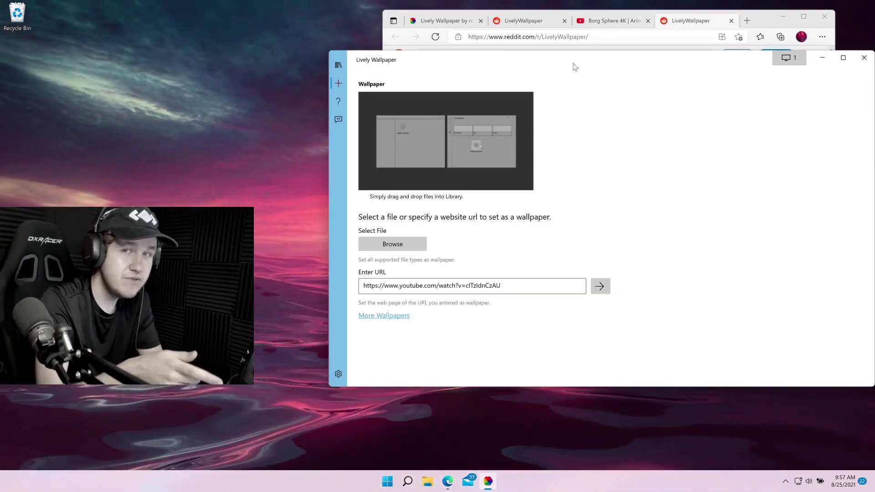
click(602, 21)
click(588, 36)
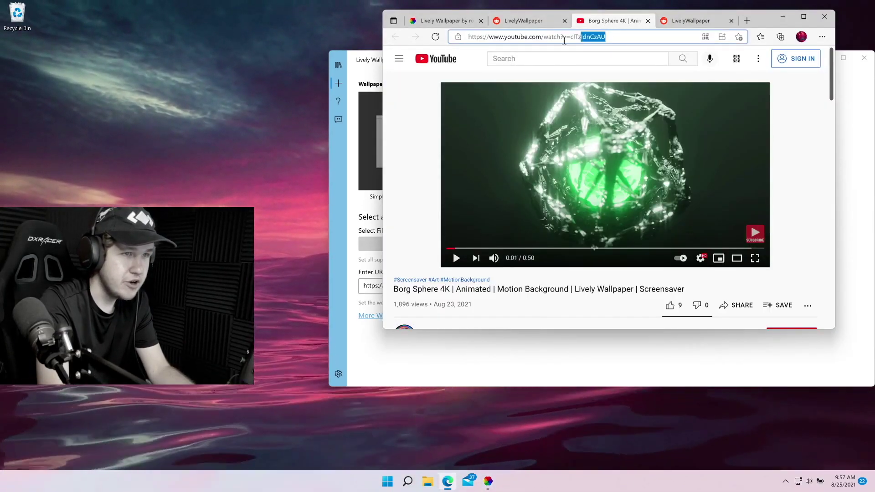
click(458, 366)
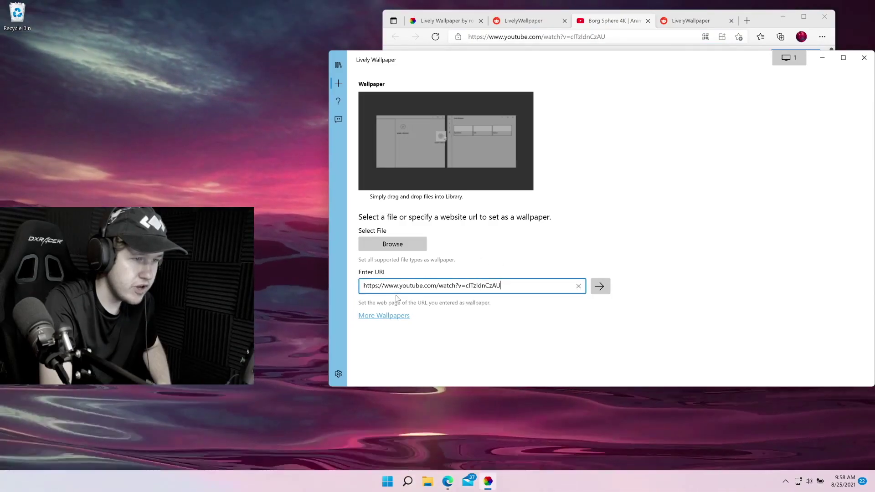
Add the Borg Sphere 4K link as a wallpaper and confirm it plays on the desktop
click(599, 286)
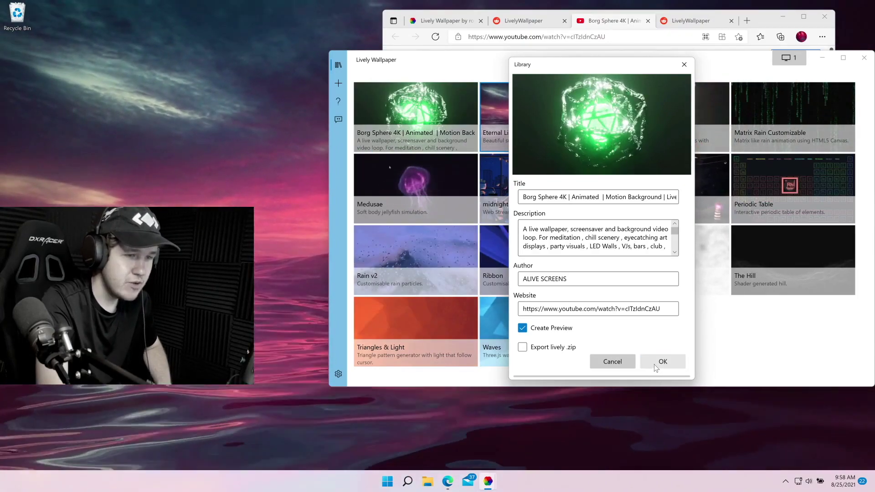
click(662, 361)
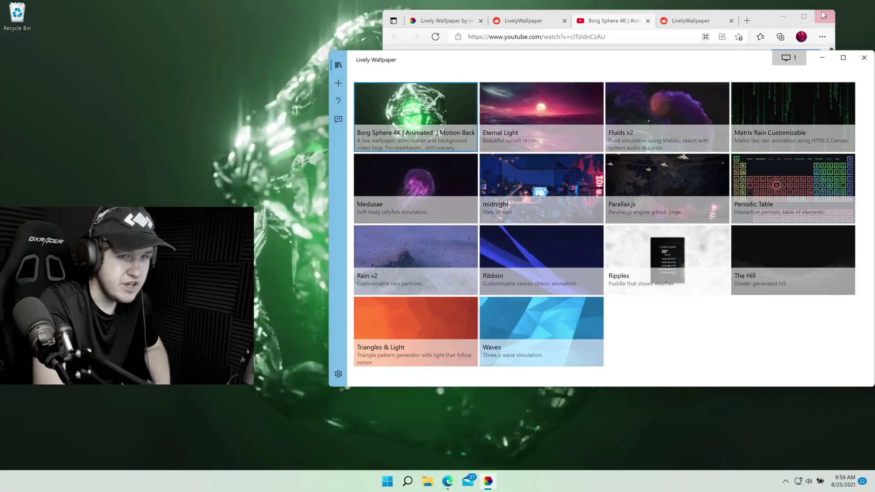
click(766, 16)
click(822, 58)
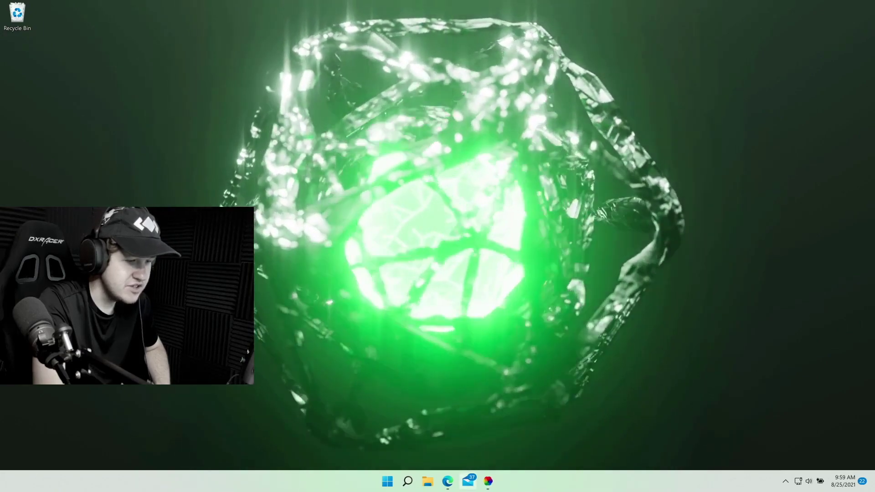
click(489, 480)
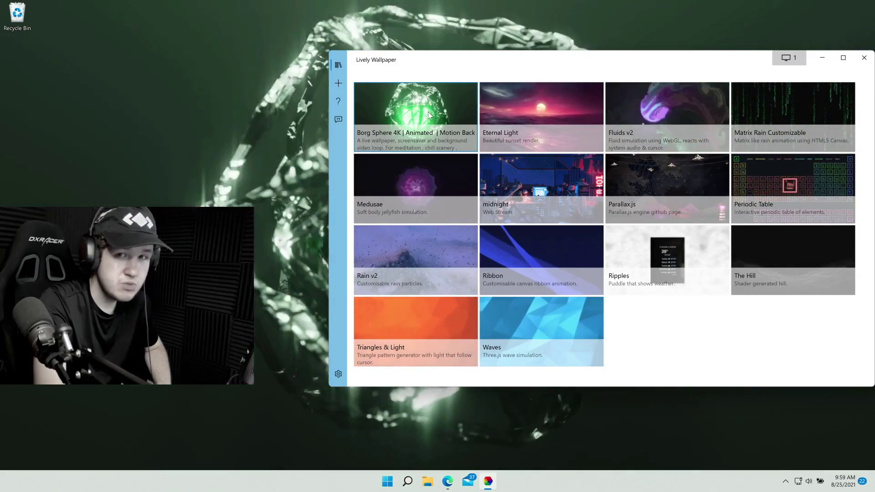
Customise Borg Sphere 4K: mute it and shift hue to about -40 for purple
right_click(430, 115)
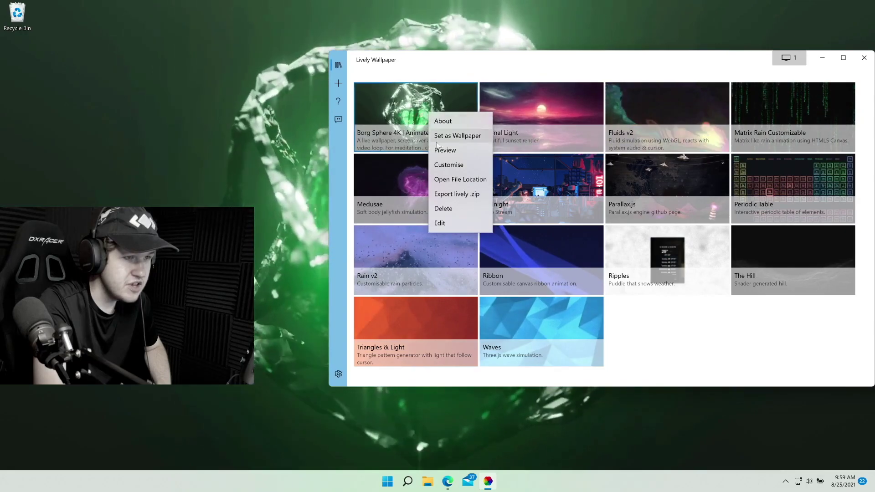
click(442, 165)
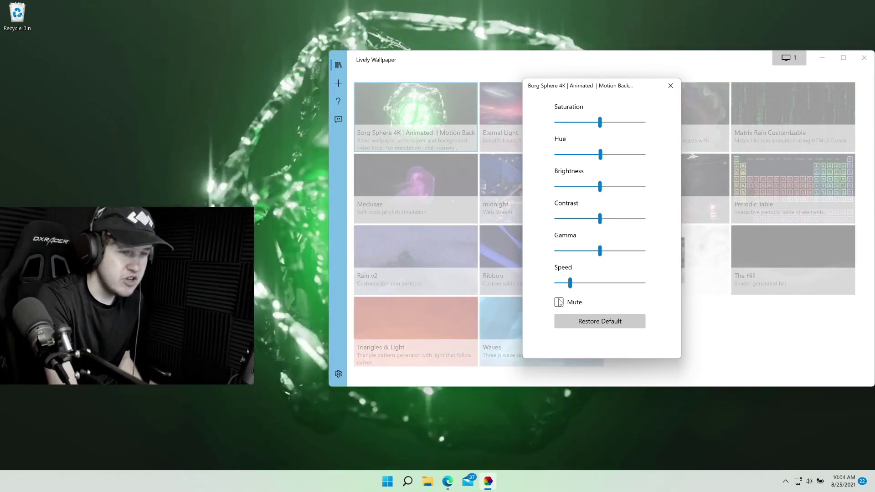
click(558, 303)
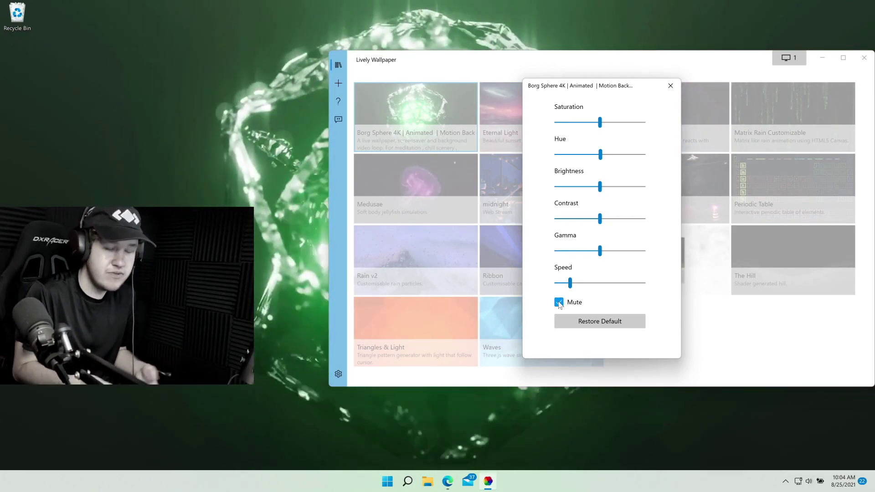
click(601, 155)
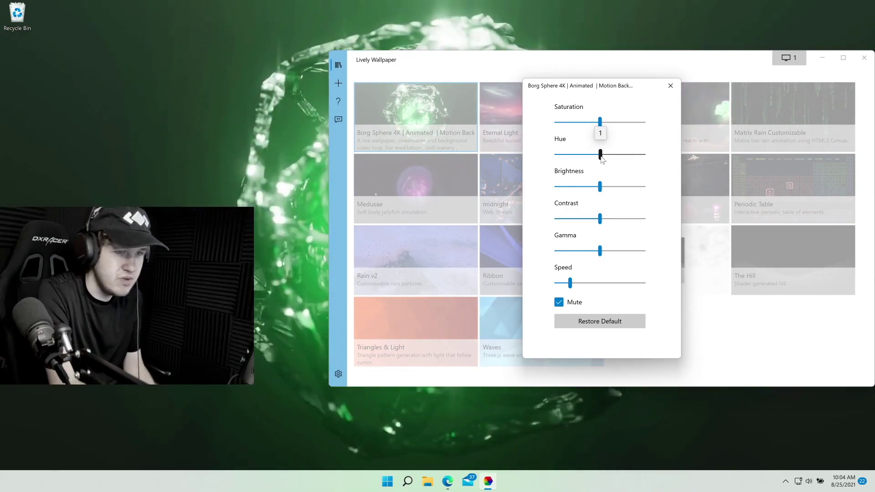
drag(601, 157, 562, 158)
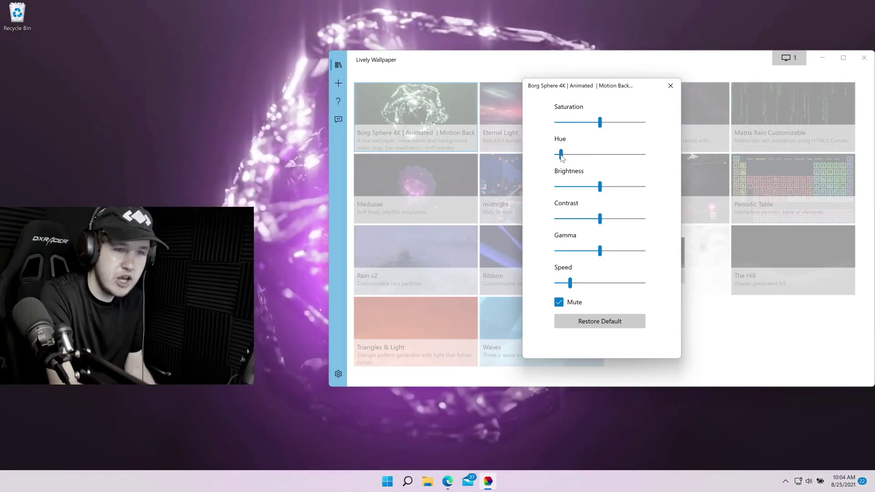
Close the customisation dialog and check the purple wallpaper on the desktop
click(670, 85)
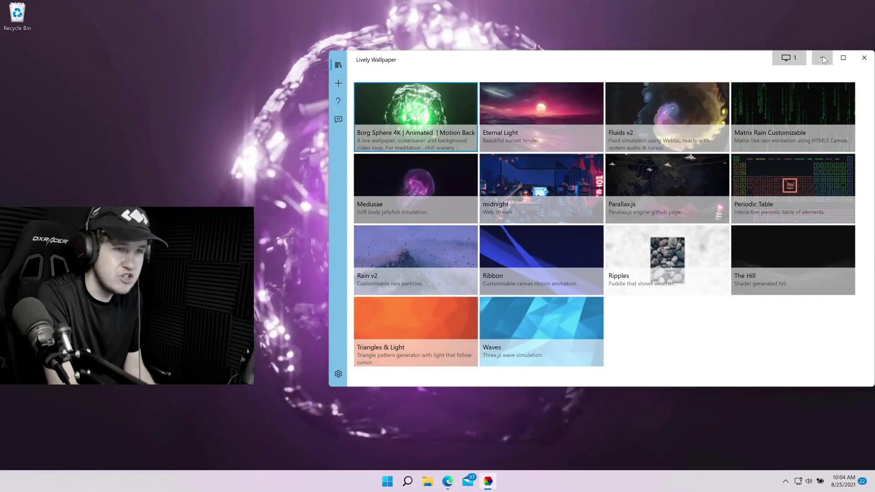
click(822, 57)
click(488, 481)
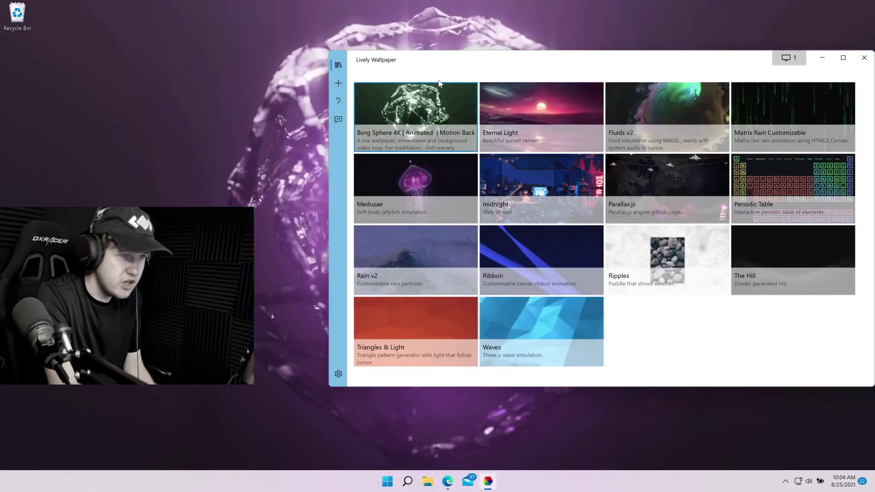
Lower Borg Sphere 4K brightness to -51 and check the dimmed desktop
right_click(434, 103)
click(453, 158)
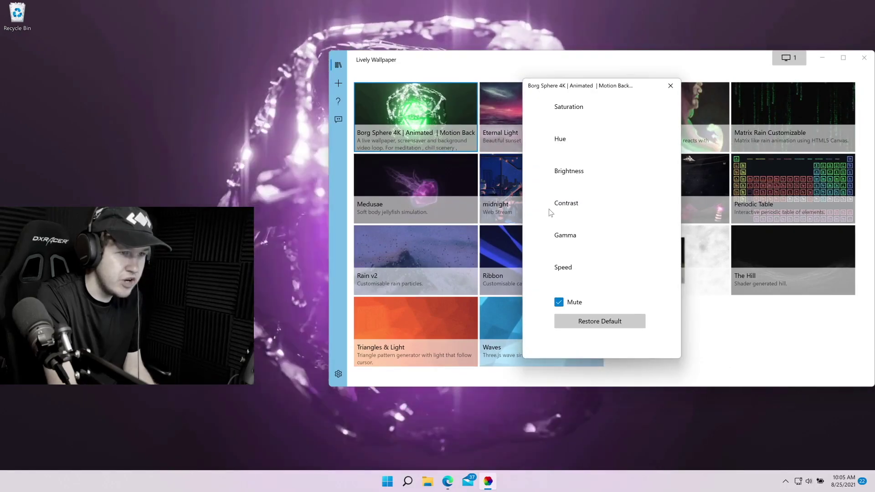
mouse_move(600, 187)
mouse_down()
mouse_move(578, 186)
mouse_move(592, 219)
mouse_up()
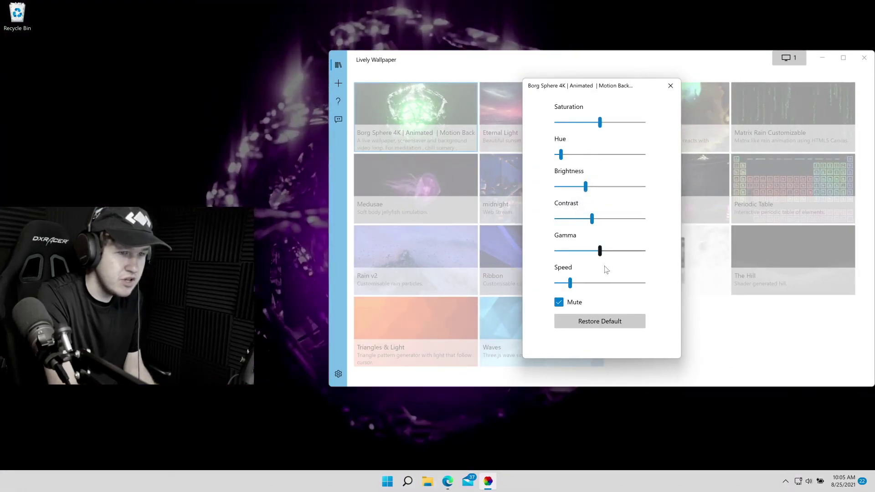
click(671, 85)
click(818, 57)
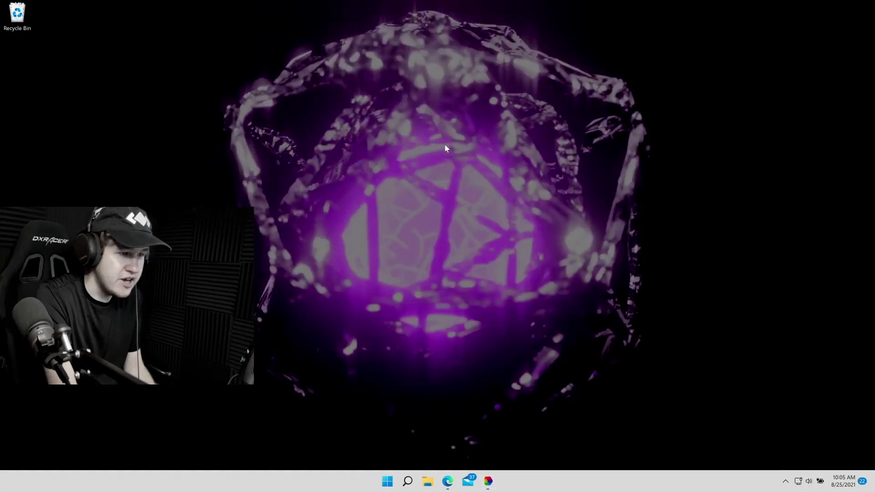
key(alt+Tab)
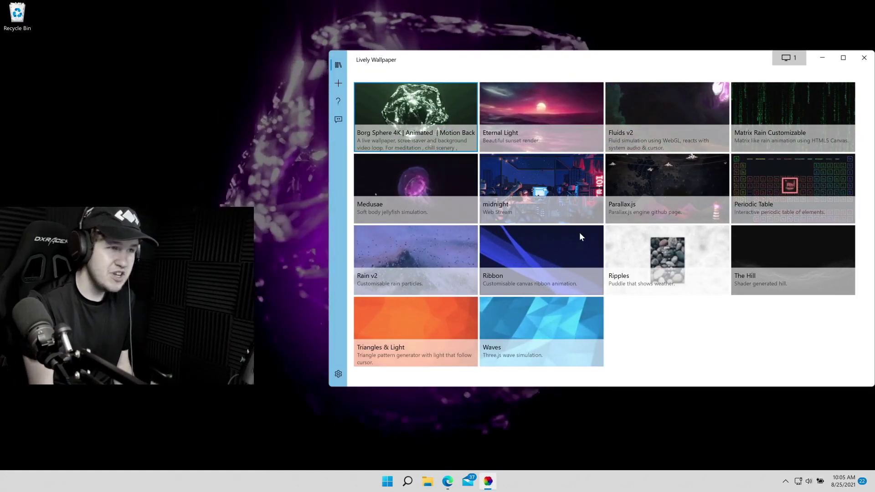